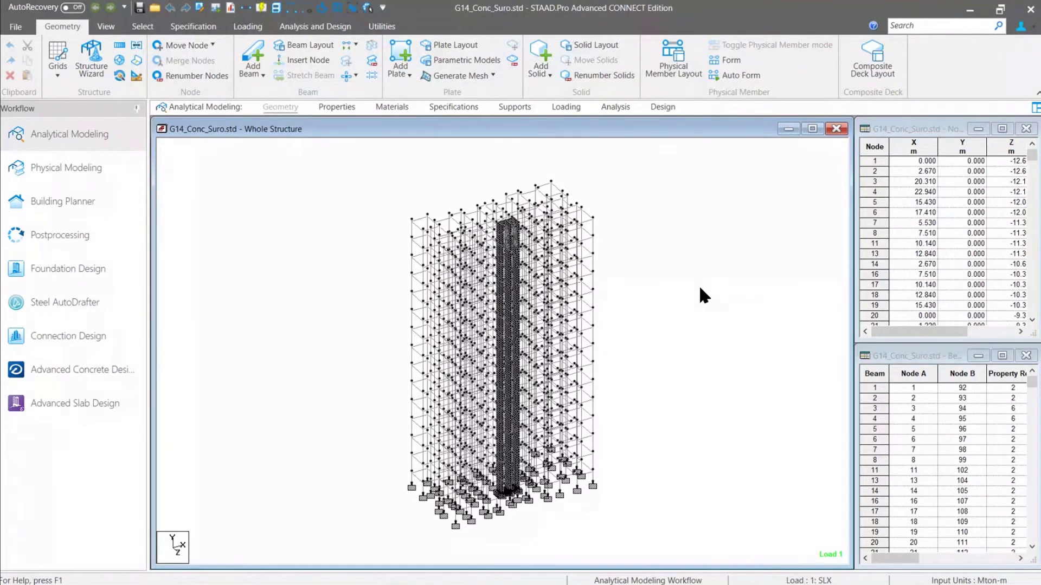
Step: Replace the IS800 2007 LSD steel design code with AISC 360-16
{"action": "left_click", "coordinate": [663, 108]}
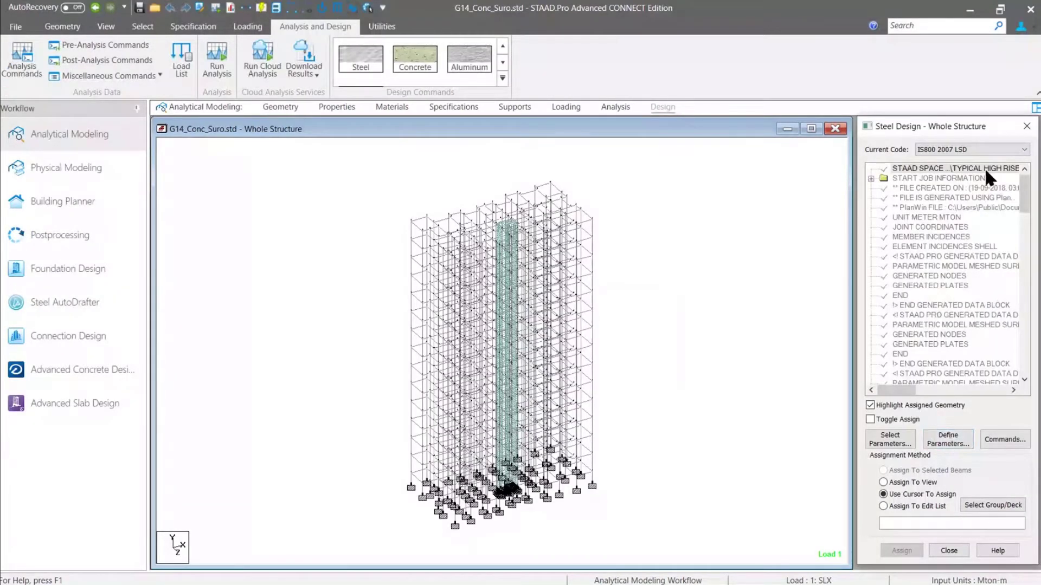
{"action": "left_click", "coordinate": [984, 149]}
{"action": "scroll", "coordinate": [966, 252], "scroll_direction": "up", "scroll_amount": 5}
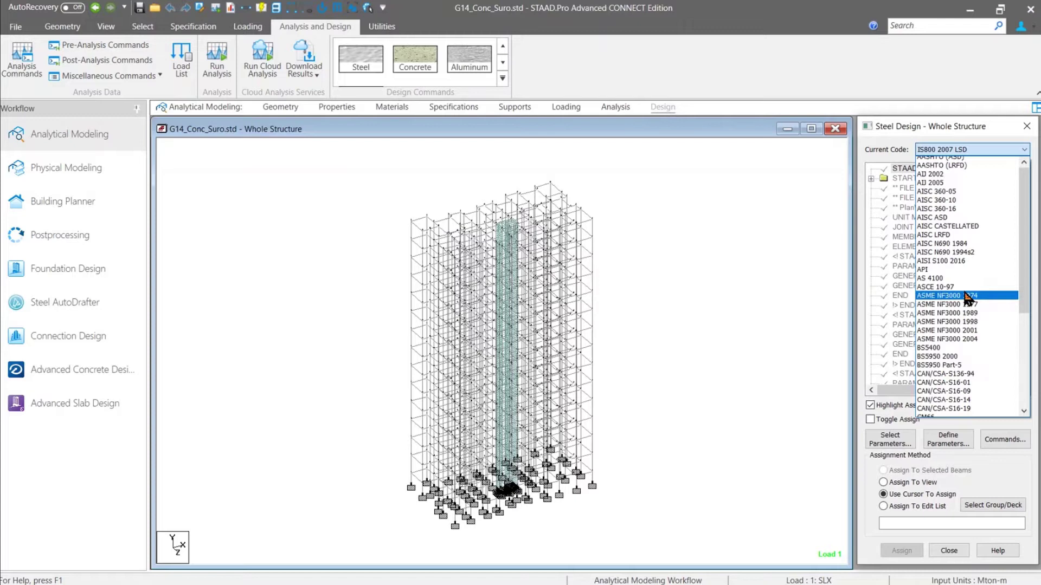
{"action": "left_click", "coordinate": [962, 213]}
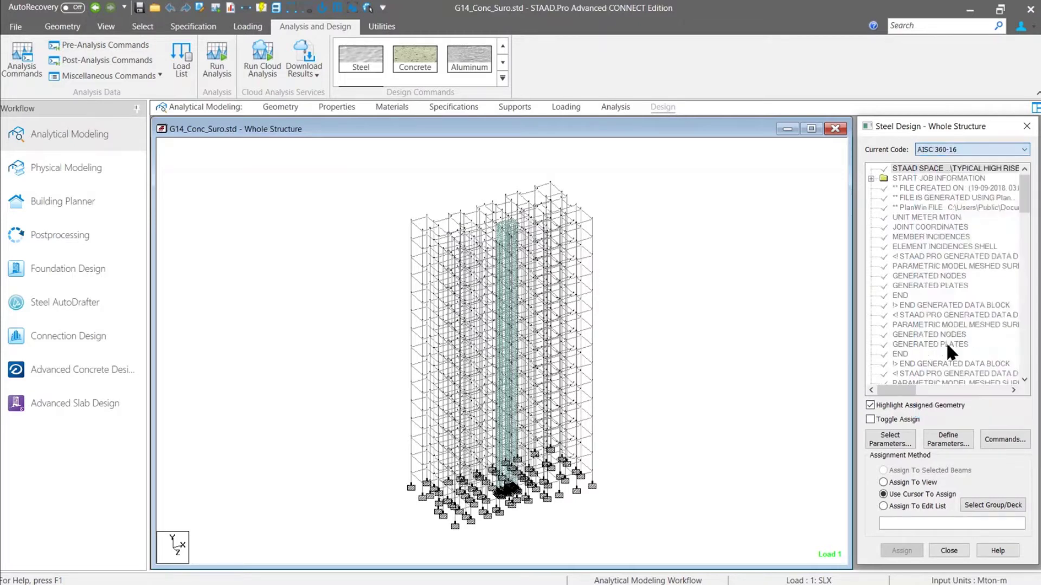
Step: Look over the TSL tension slenderness length and SRT slenderness ratio options in Define Parameters, then close it
{"action": "left_click", "coordinate": [954, 440]}
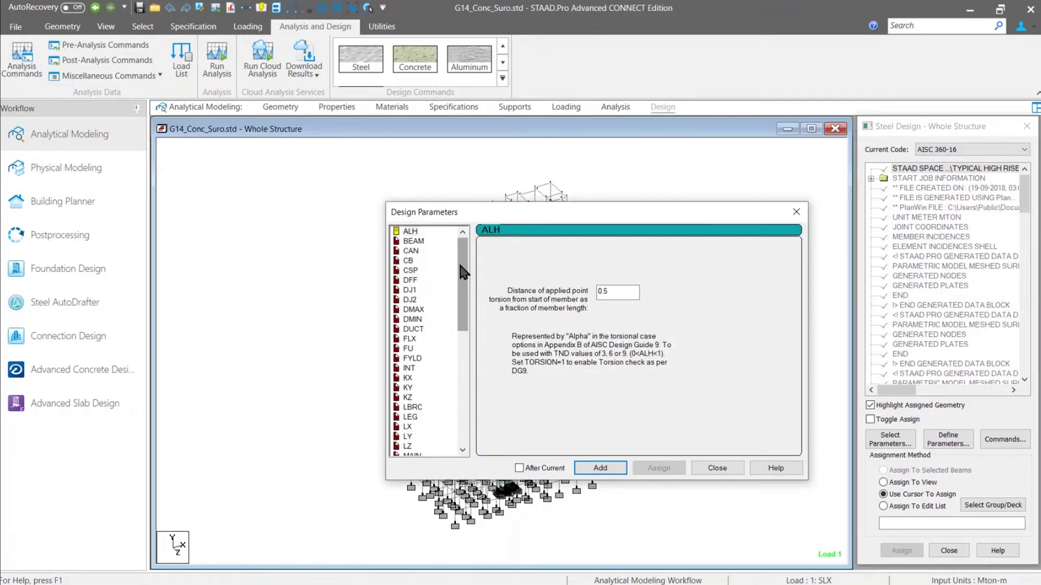
{"action": "left_click_drag", "start_coordinate": [460, 266], "coordinate": [434, 419]}
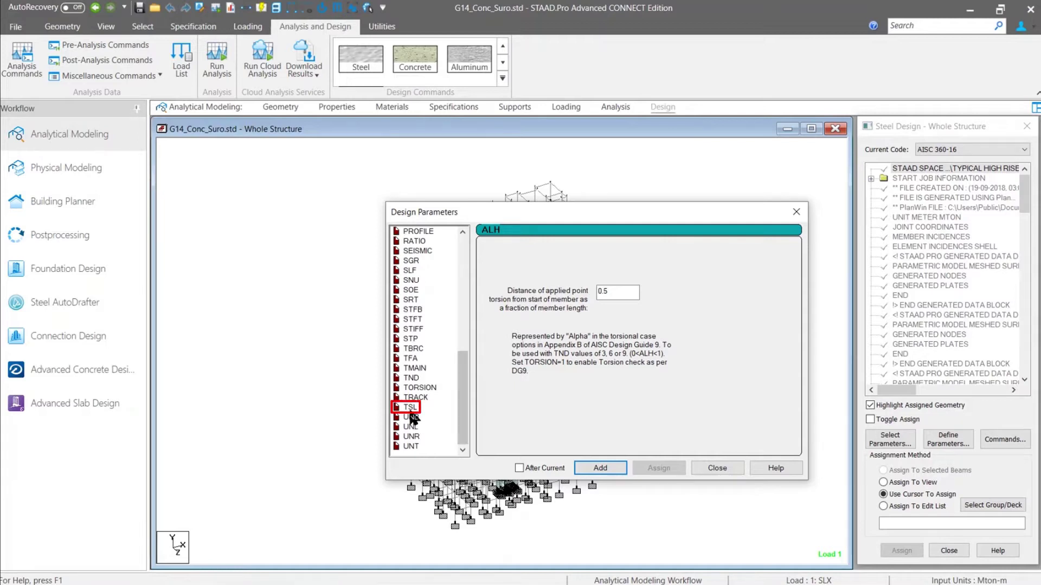
{"action": "left_click", "coordinate": [411, 408]}
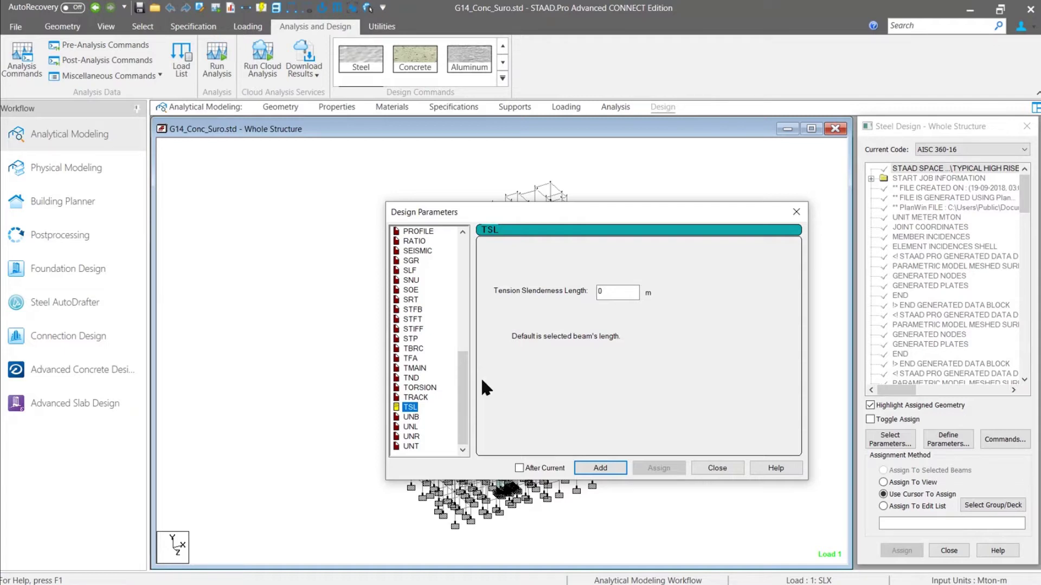
{"action": "left_click", "coordinate": [410, 300]}
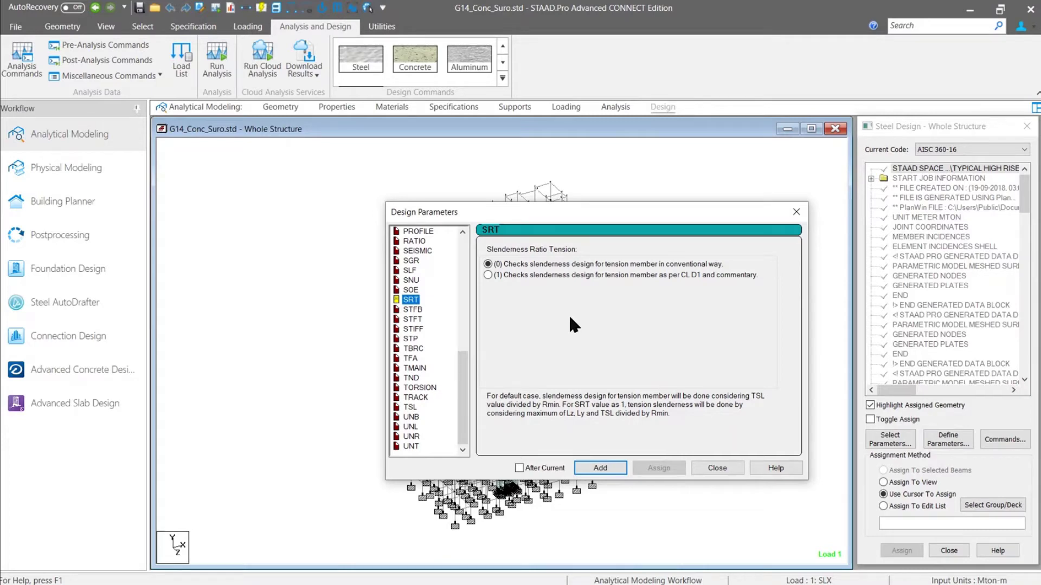
{"action": "left_click", "coordinate": [712, 467]}
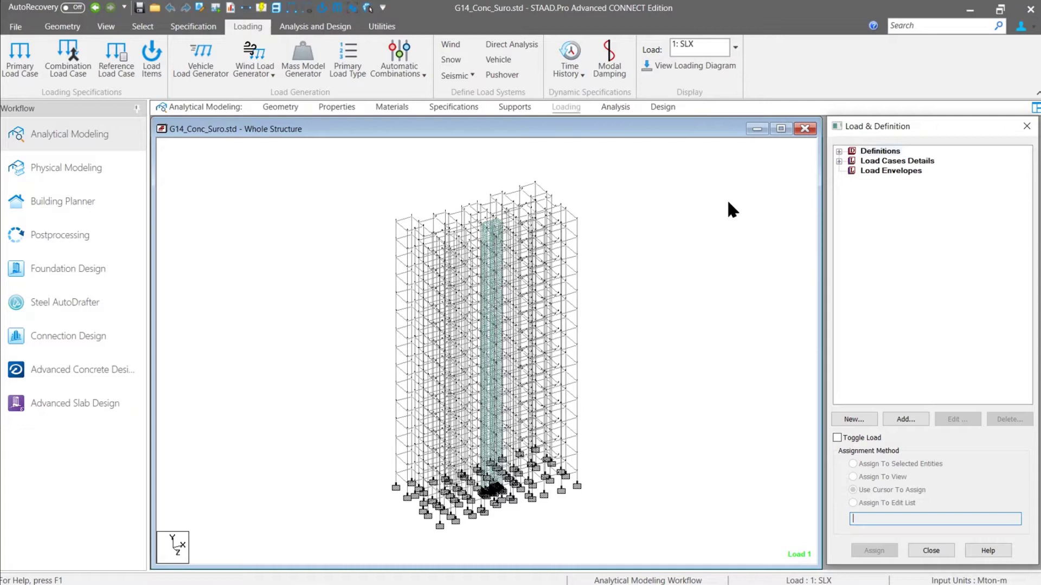
Step: Expand Load Cases Details and launch the Mass Model Generator using DEAD LOAD 1.000 and LIVE LOAD 0.500
{"action": "left_click", "coordinate": [839, 161]}
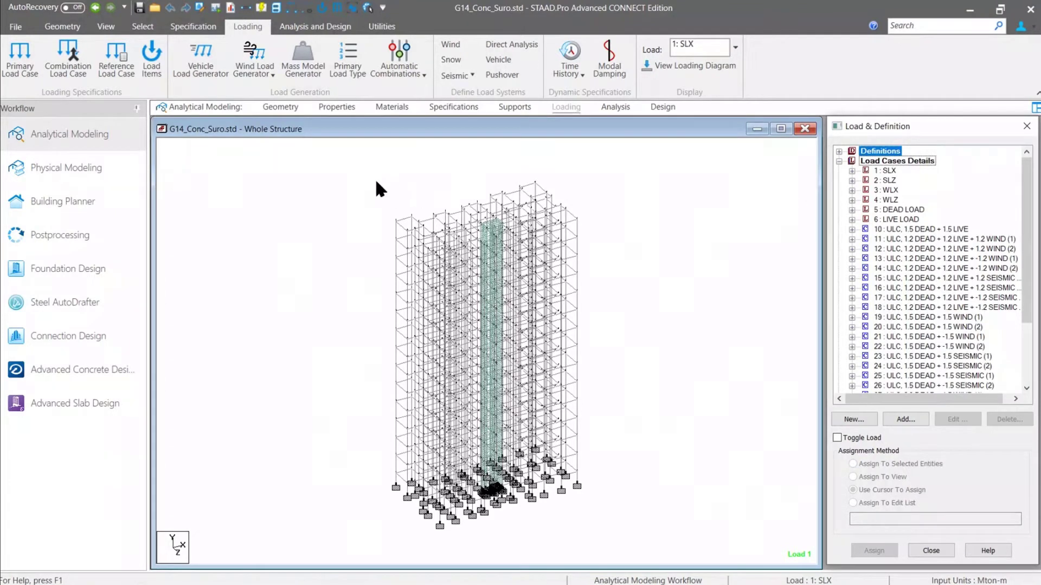
{"action": "left_click", "coordinate": [300, 61]}
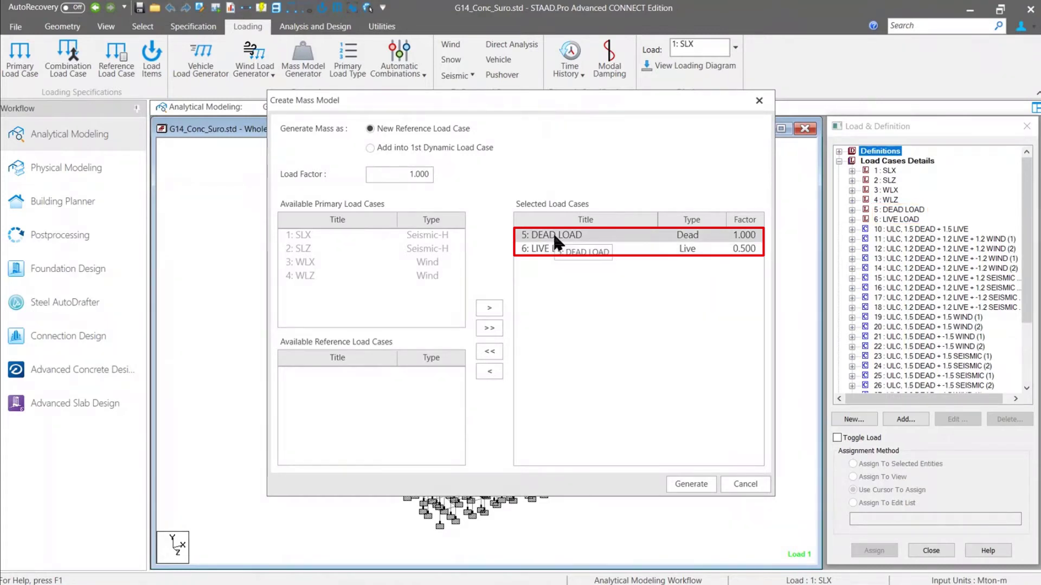
{"action": "left_click_drag", "start_coordinate": [554, 239], "coordinate": [551, 250]}
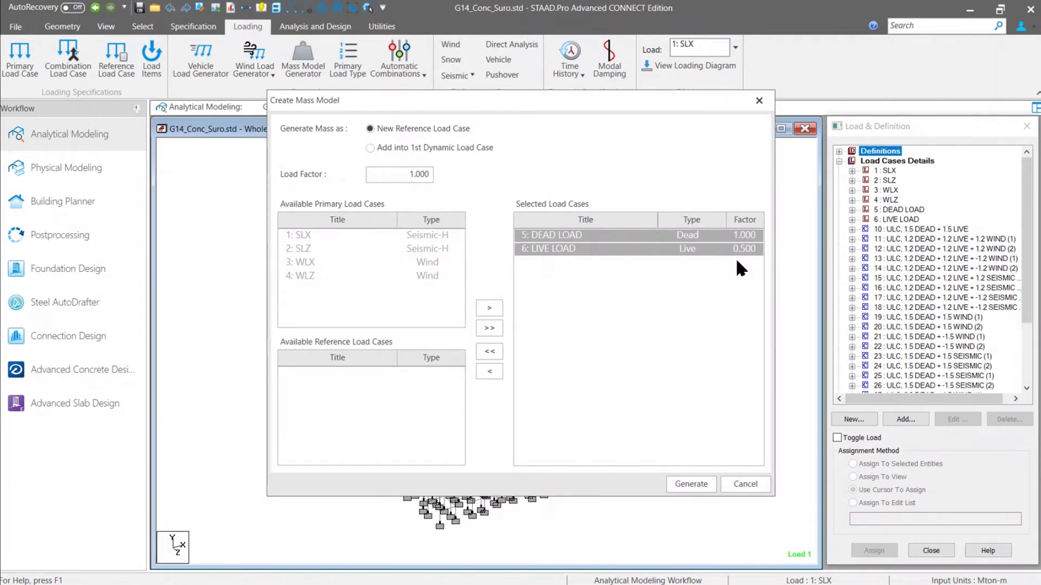
{"action": "left_click", "coordinate": [745, 484]}
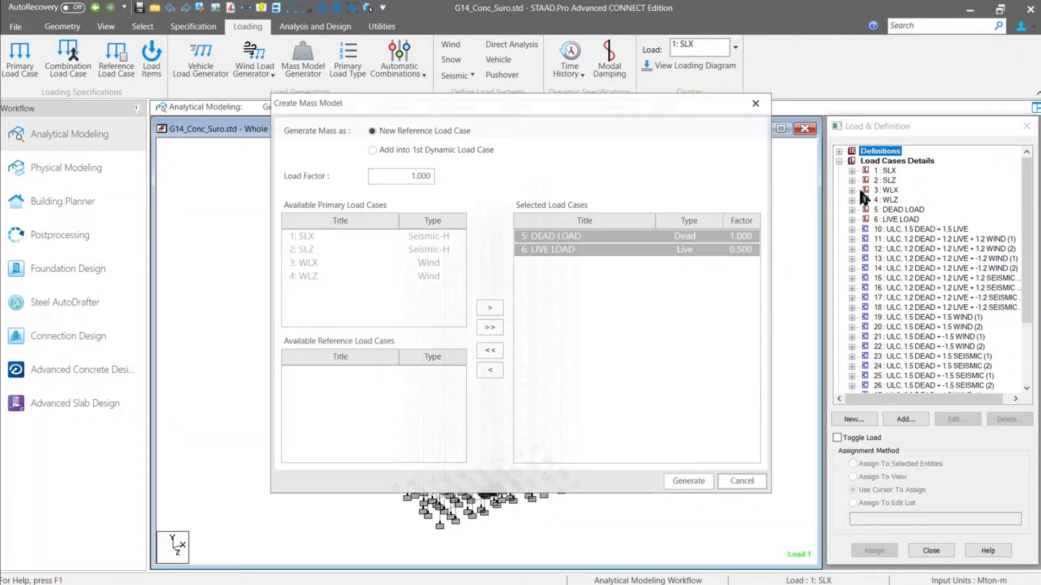
{"action": "left_click", "coordinate": [839, 152]}
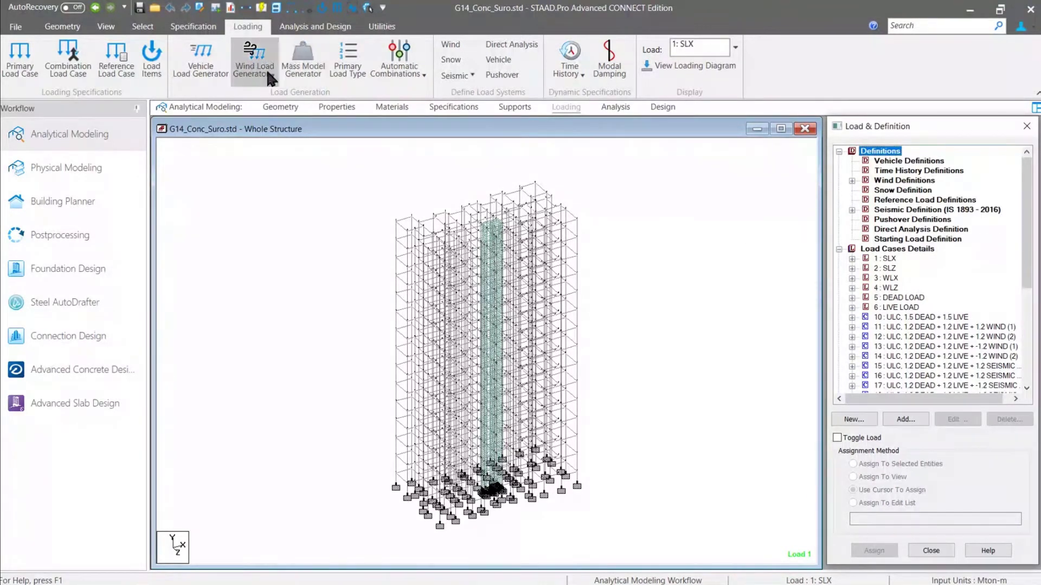
{"action": "left_click", "coordinate": [302, 59]}
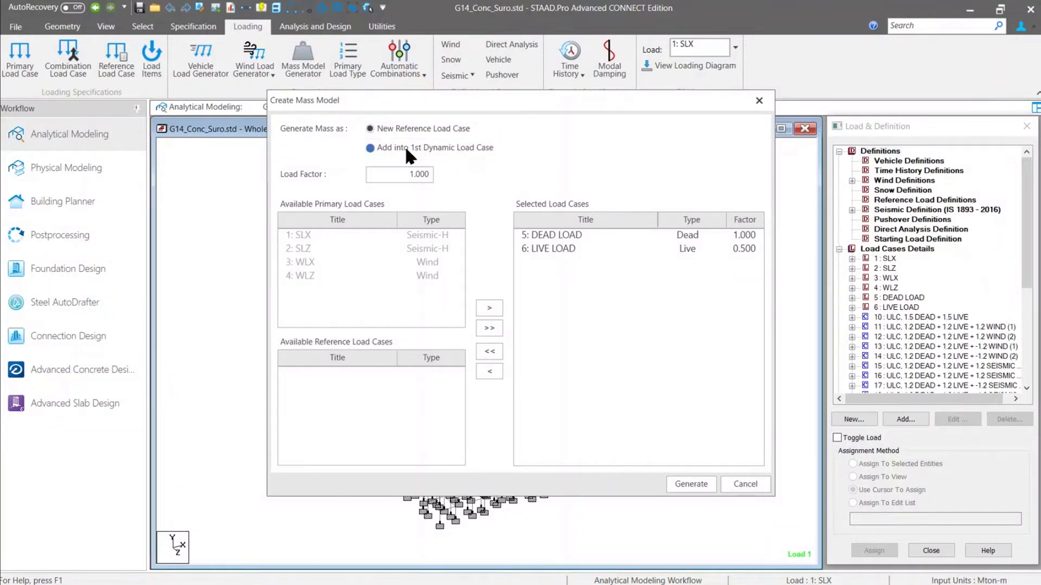
{"action": "left_click", "coordinate": [398, 147]}
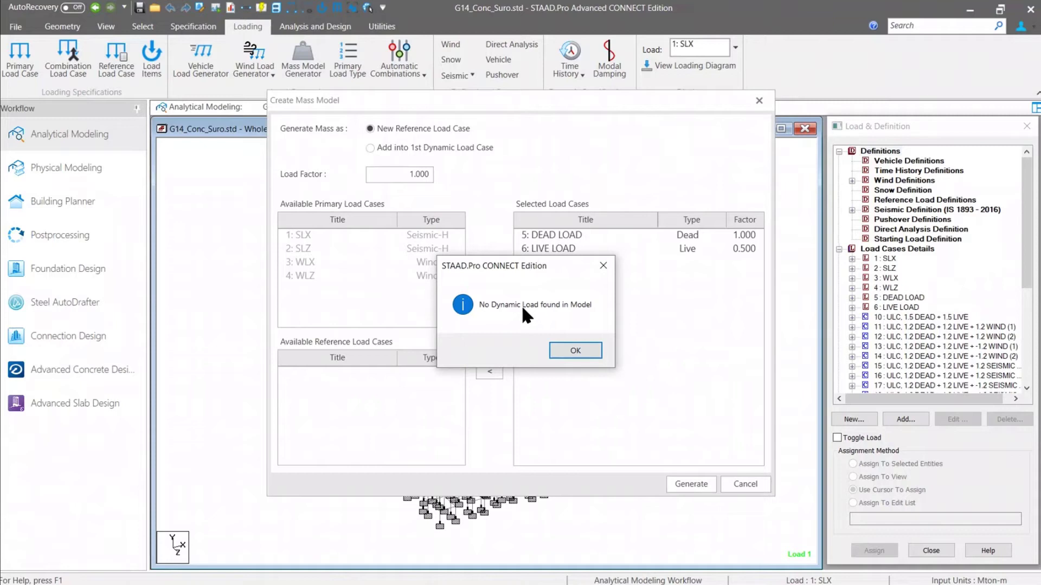
{"action": "key", "text": "Return"}
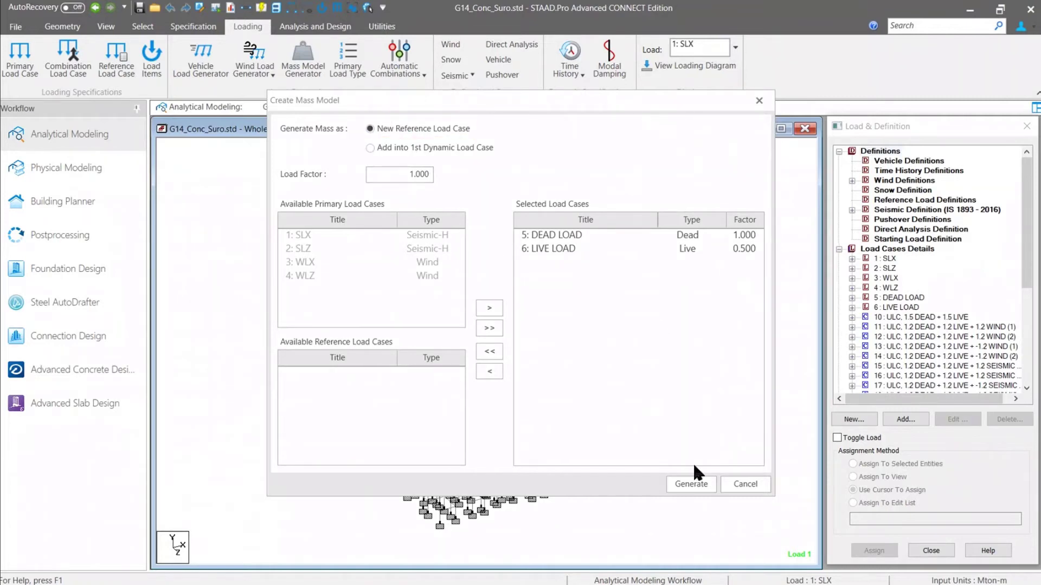
Step: Generate reference load R1 : REF MASS MODEL and collapse its load items in the tree
{"action": "left_click", "coordinate": [687, 484]}
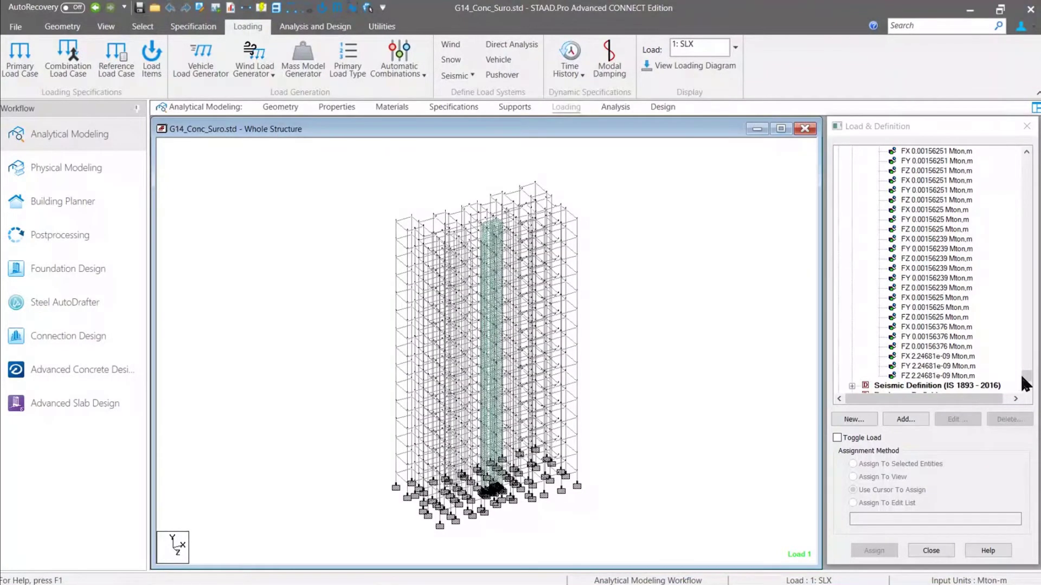
{"action": "left_click_drag", "start_coordinate": [1022, 380], "coordinate": [1019, 158]}
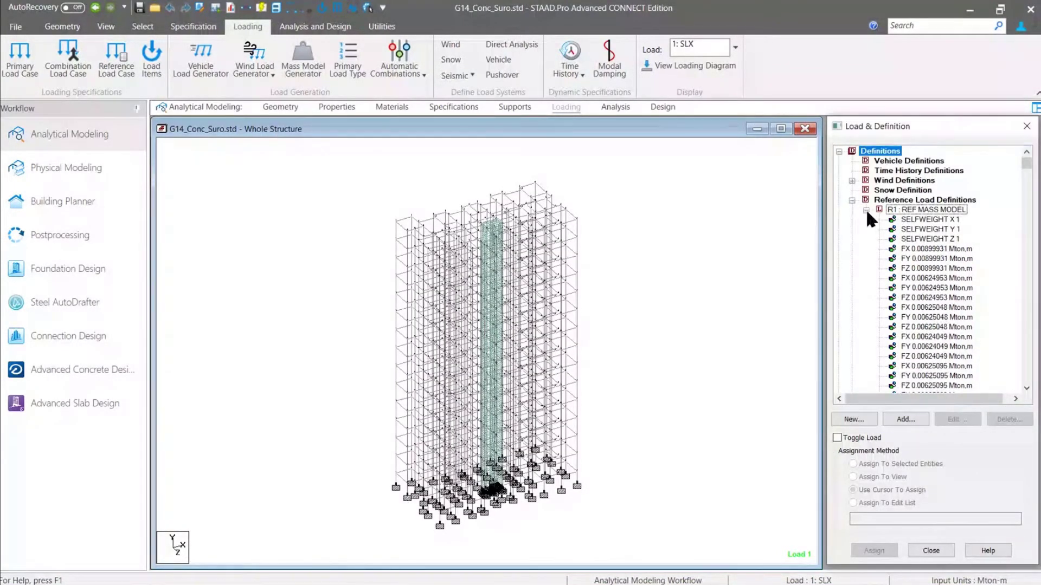
{"action": "left_click", "coordinate": [866, 210]}
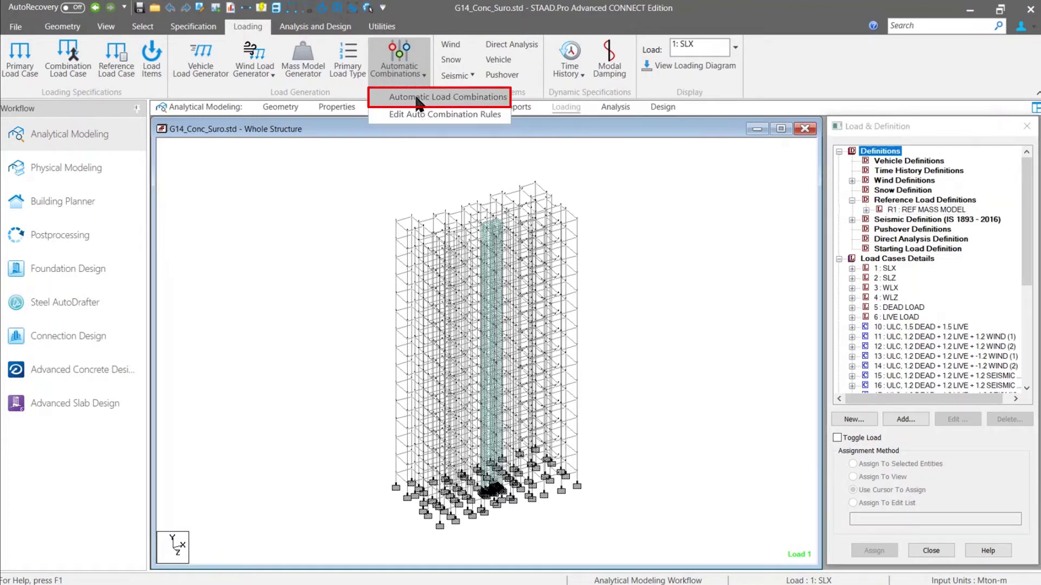
Step: Generate ASCE7-16 auto load combinations with repeat load cases and 0.002 notional loads
{"action": "left_click", "coordinate": [414, 95]}
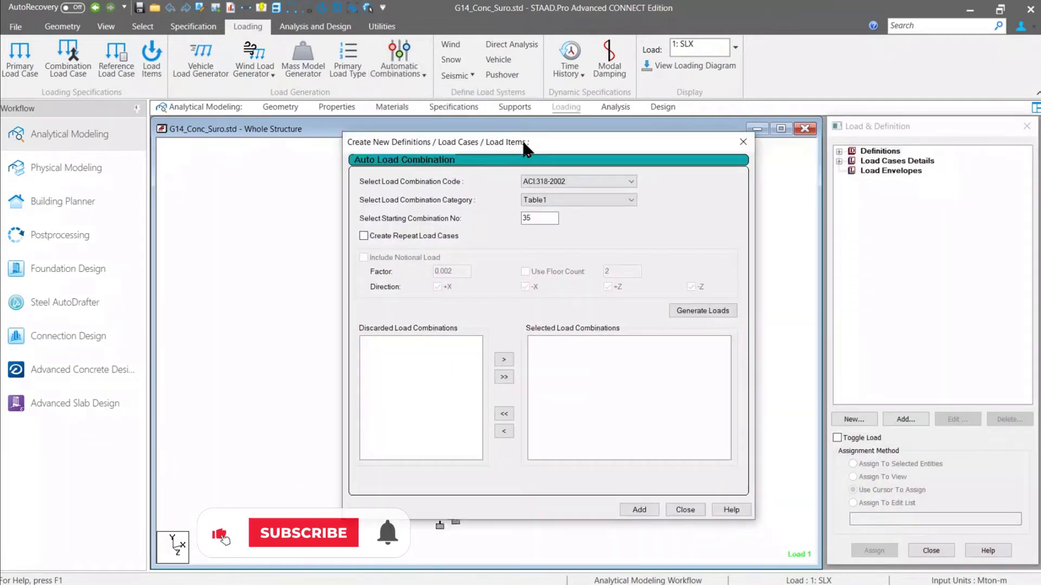
{"action": "left_click", "coordinate": [514, 168]}
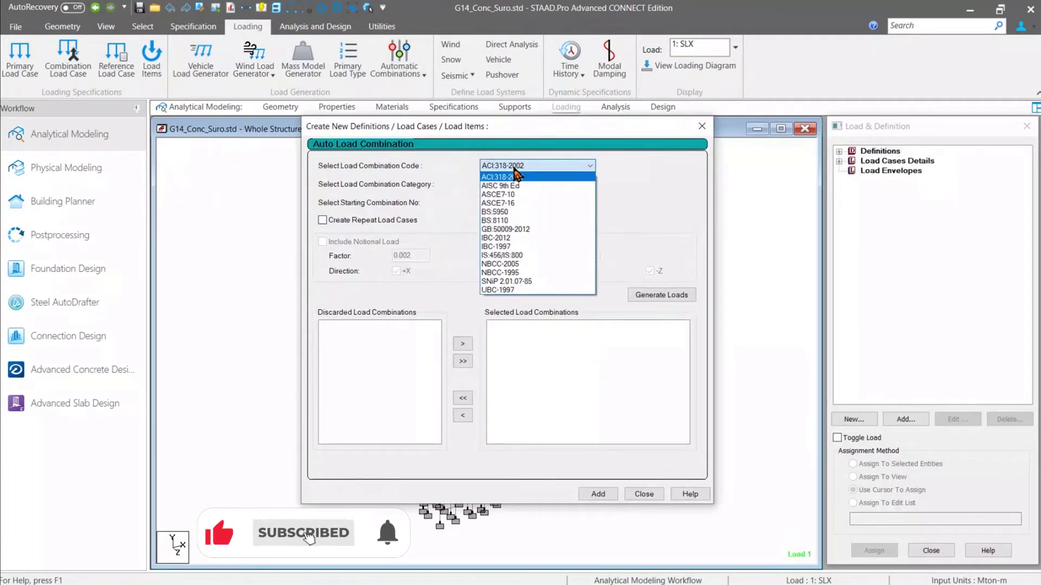
{"action": "left_click", "coordinate": [509, 204]}
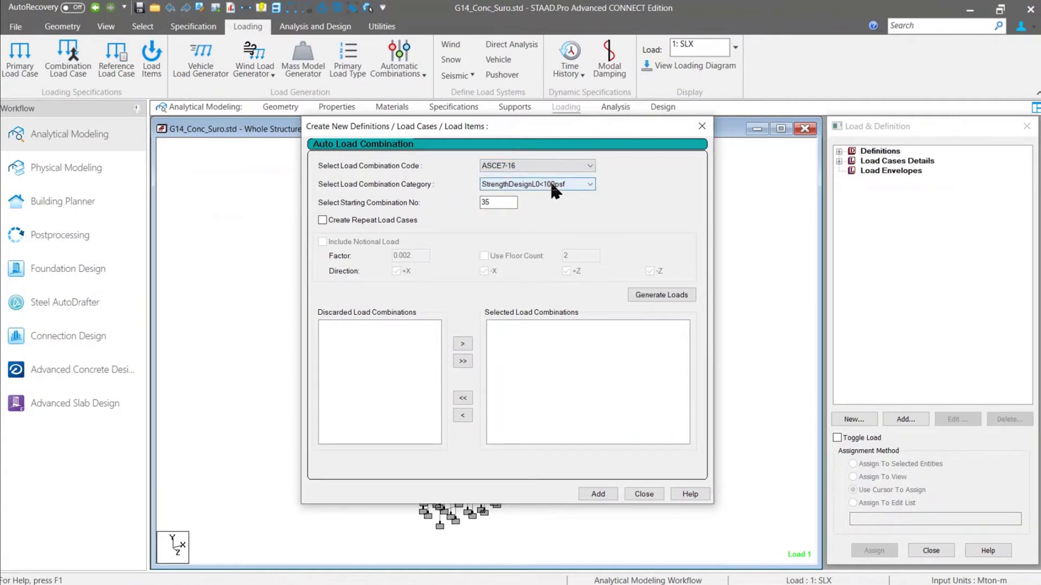
{"action": "left_click", "coordinate": [329, 220]}
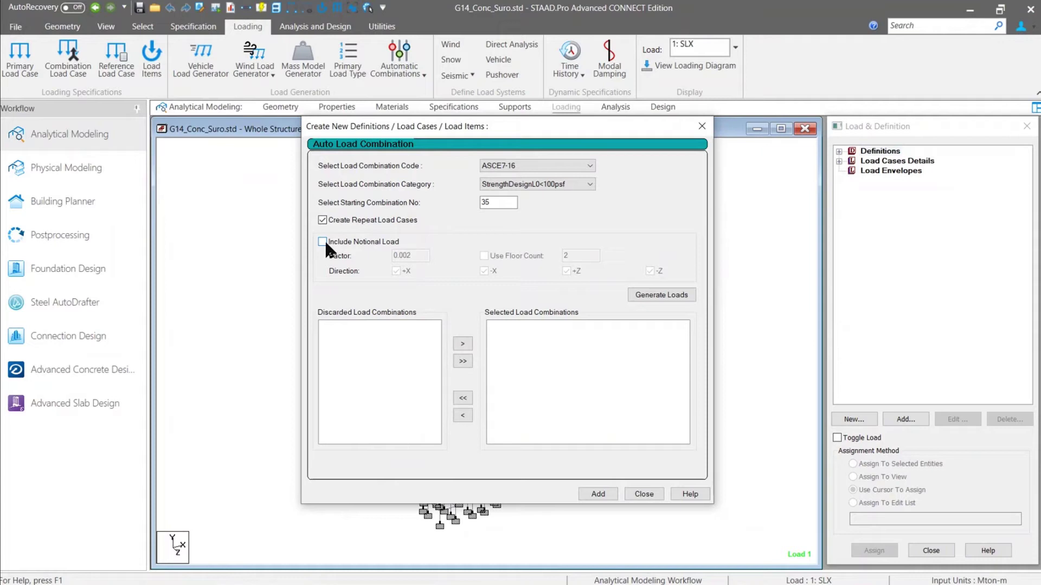
{"action": "left_click", "coordinate": [323, 241]}
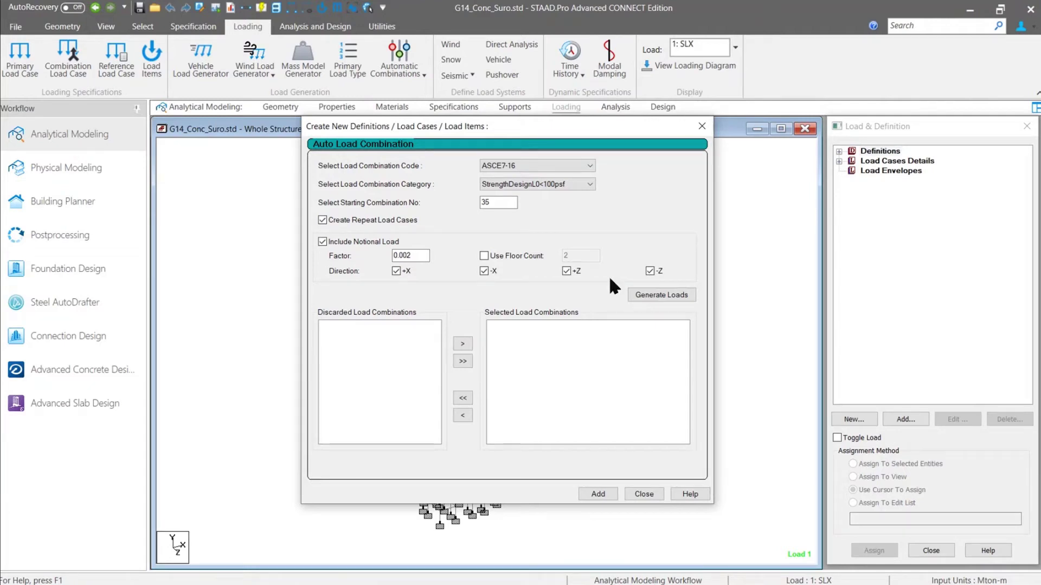
{"action": "left_click", "coordinate": [659, 295]}
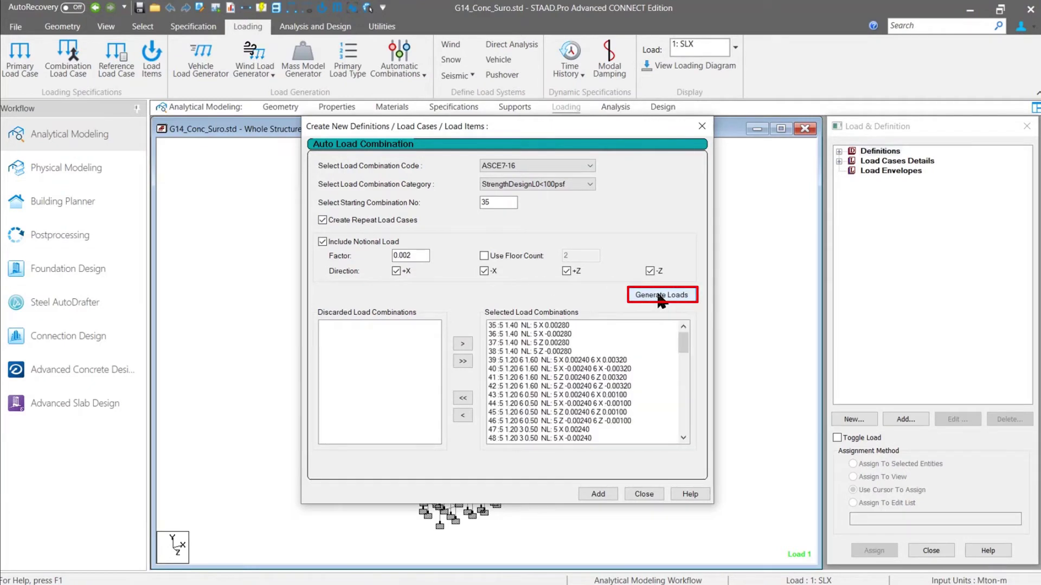
Step: Inspect combinations 40 to 42 and their notional loads, then close Auto Load Combination
{"action": "left_click", "coordinate": [564, 369]}
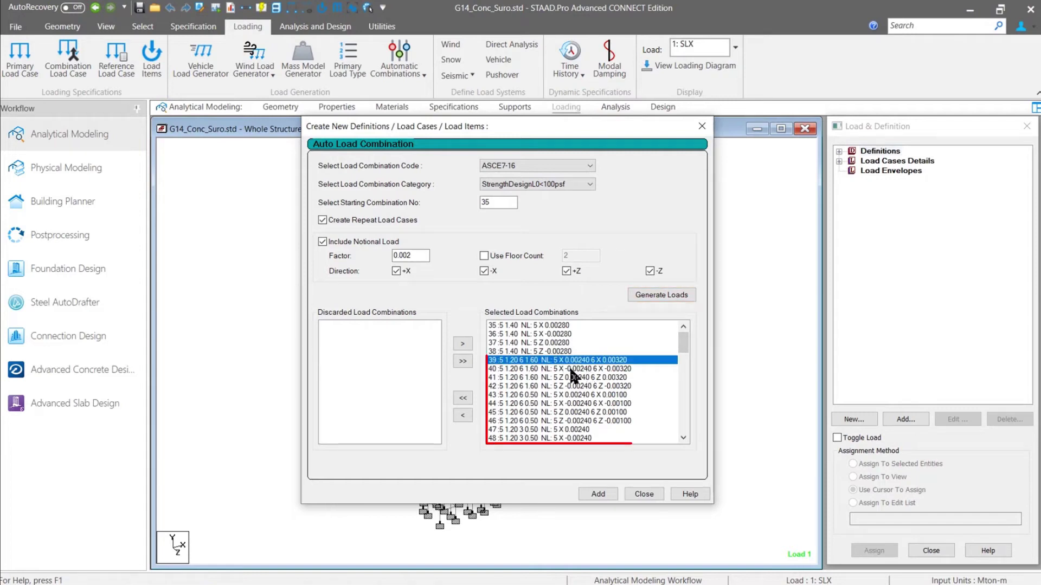
{"action": "left_click", "coordinate": [564, 376]}
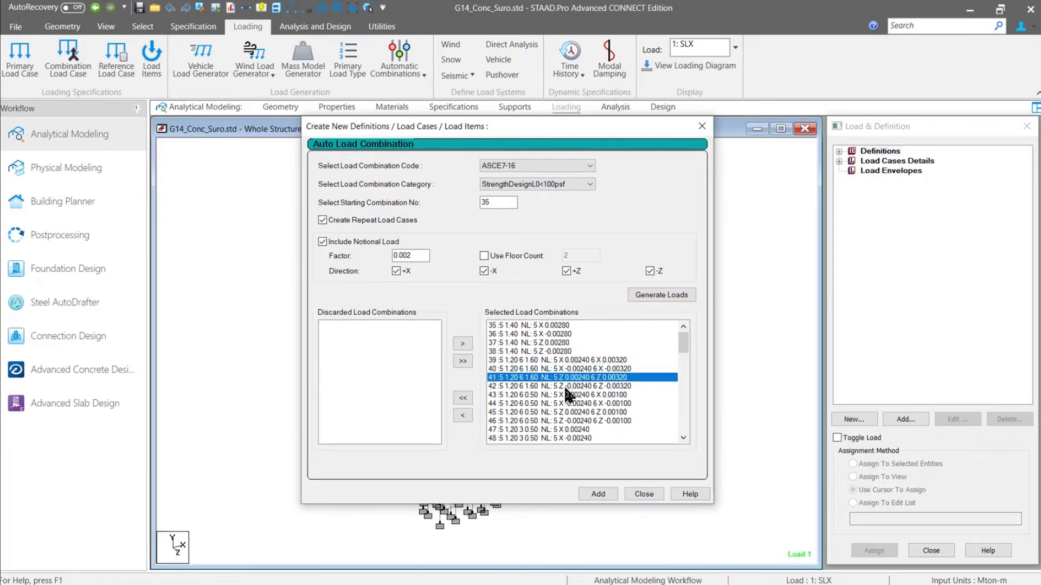
{"action": "left_click", "coordinate": [564, 386]}
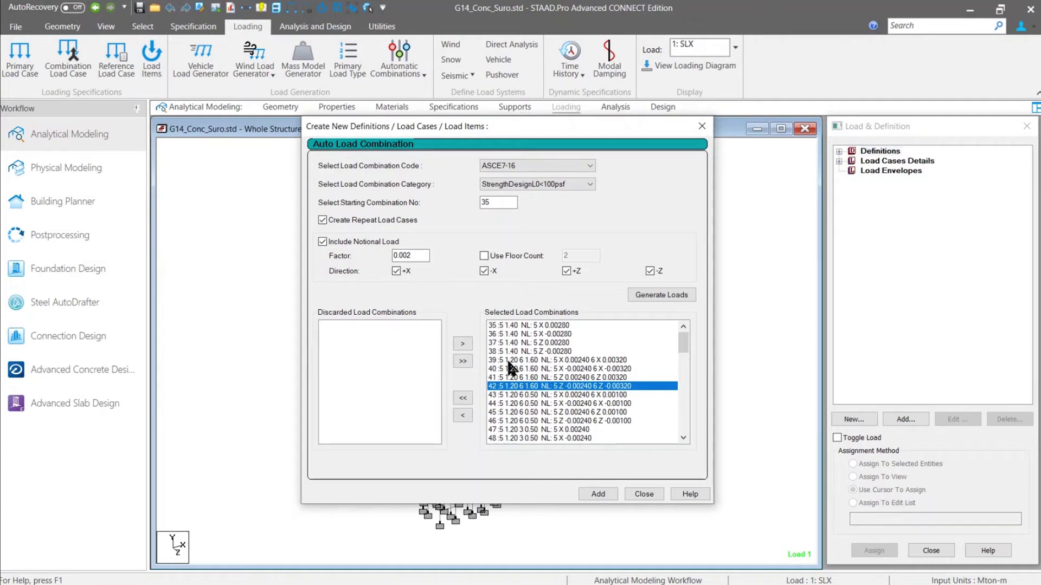
{"action": "left_click", "coordinate": [644, 494]}
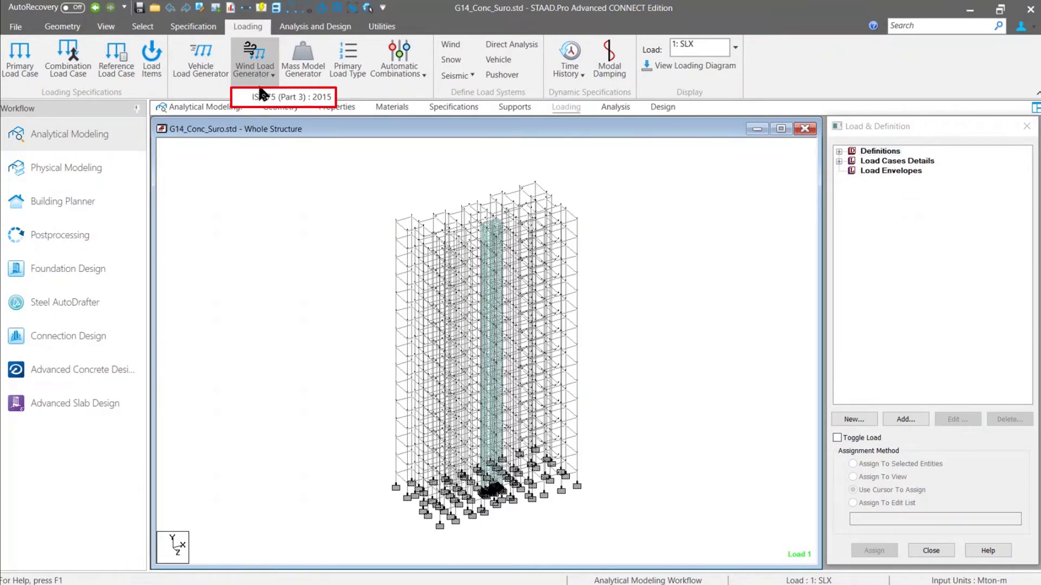
{"action": "left_click", "coordinate": [253, 98]}
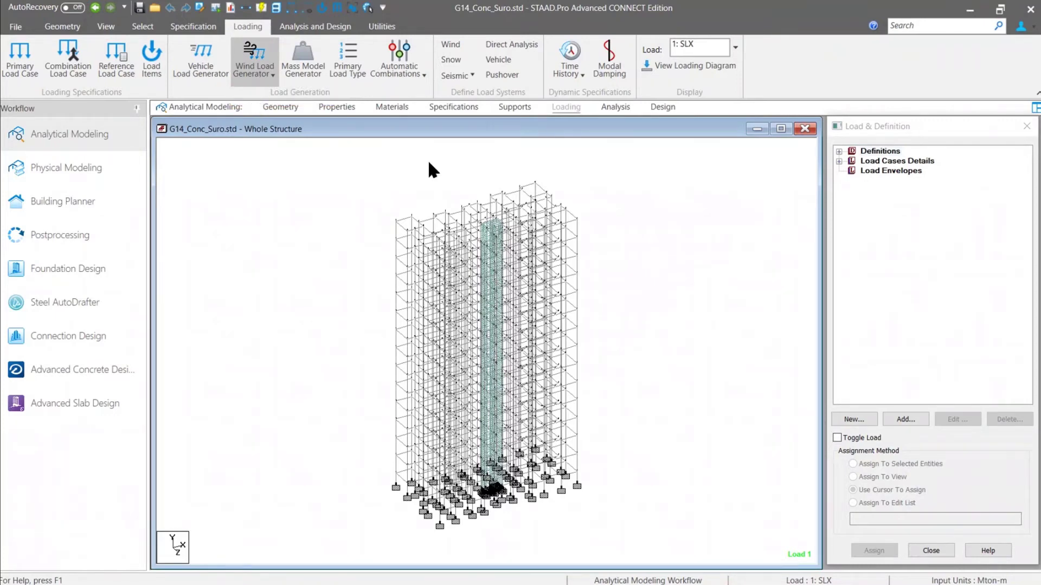
{"action": "left_click", "coordinate": [481, 156]}
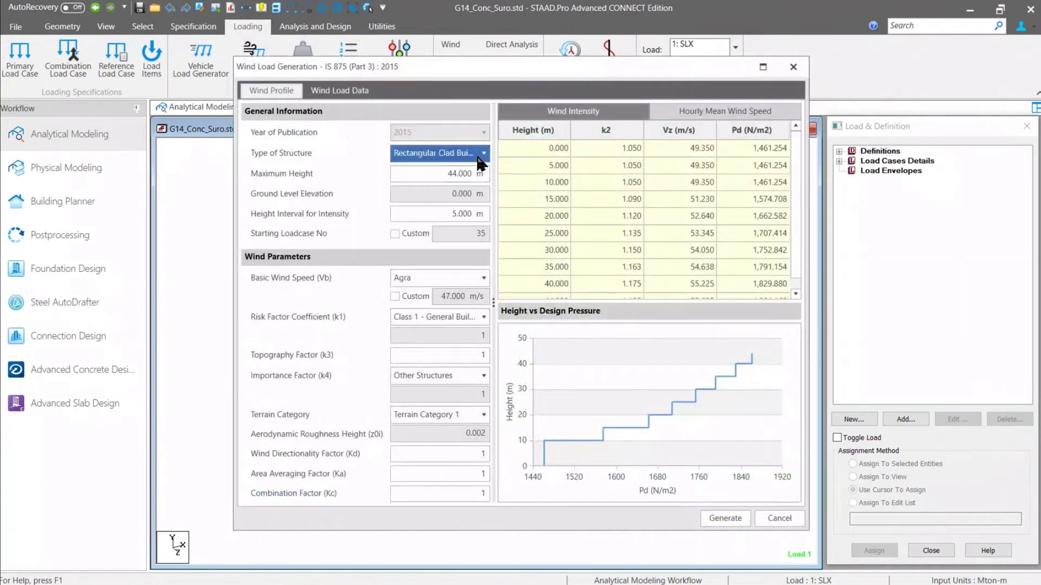
{"action": "left_click", "coordinate": [480, 156]}
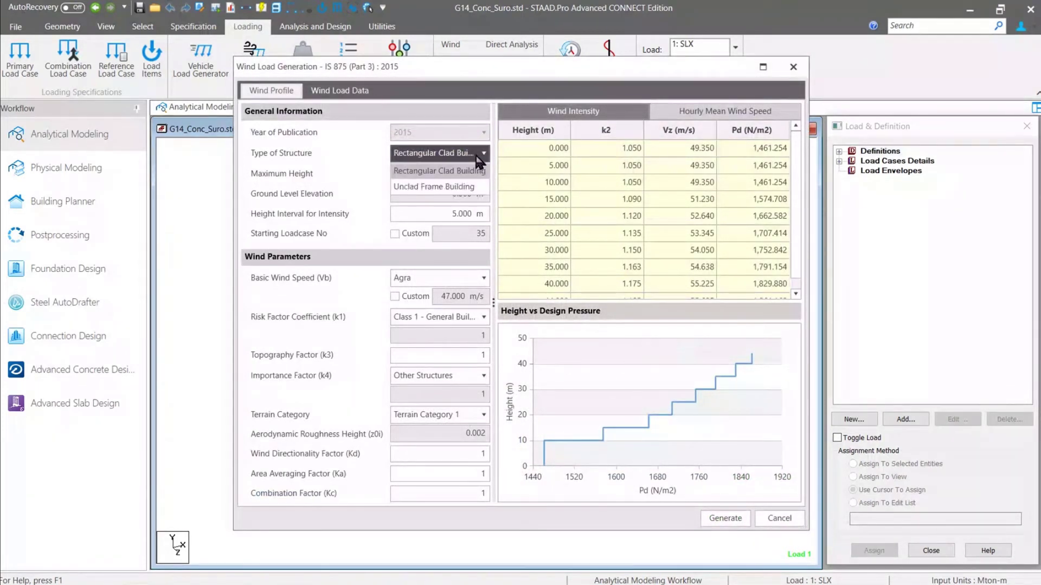
{"action": "left_click", "coordinate": [468, 93]}
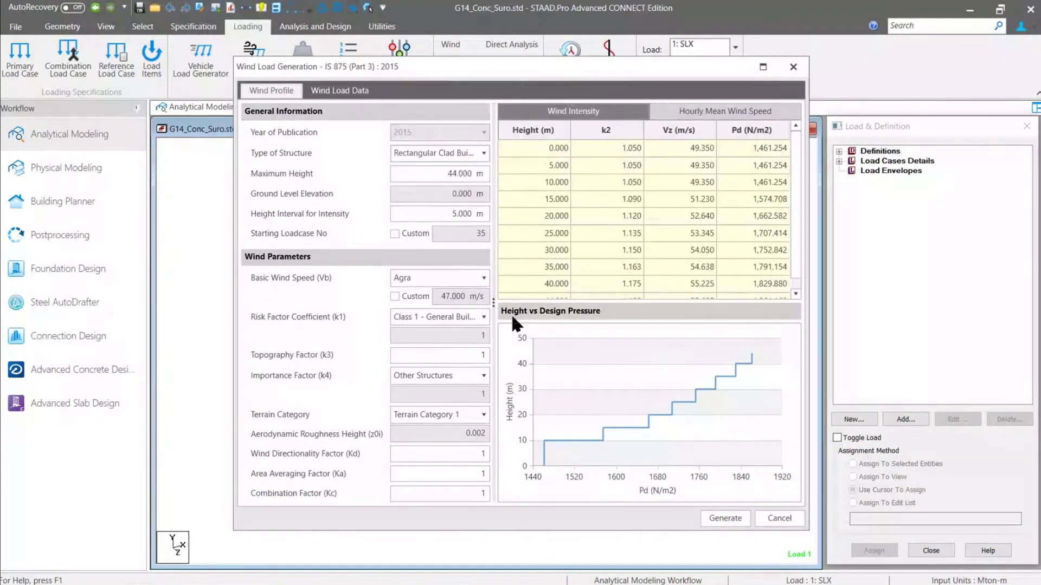
{"action": "left_click", "coordinate": [339, 92]}
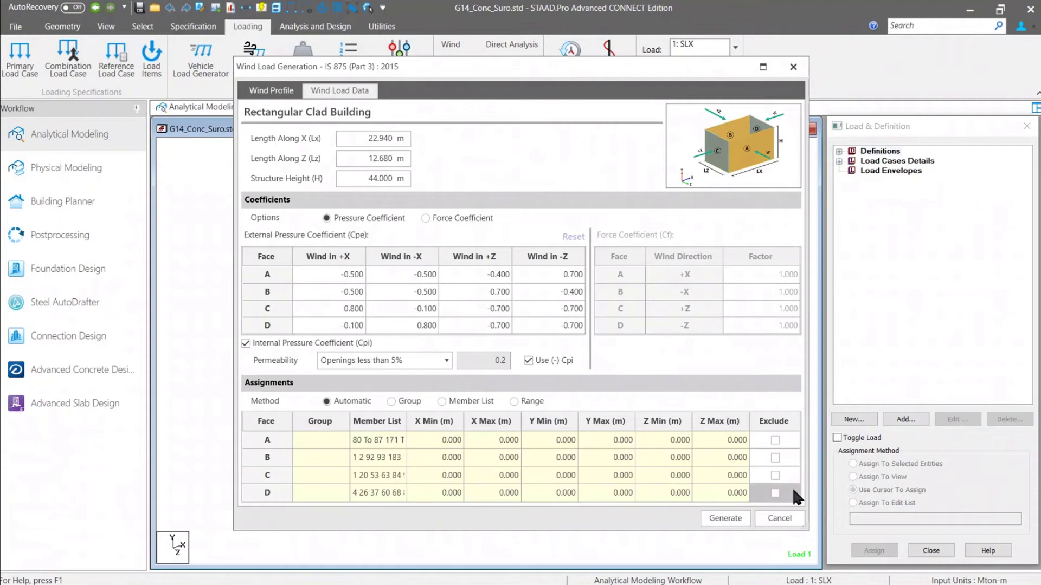
{"action": "left_click", "coordinate": [778, 521]}
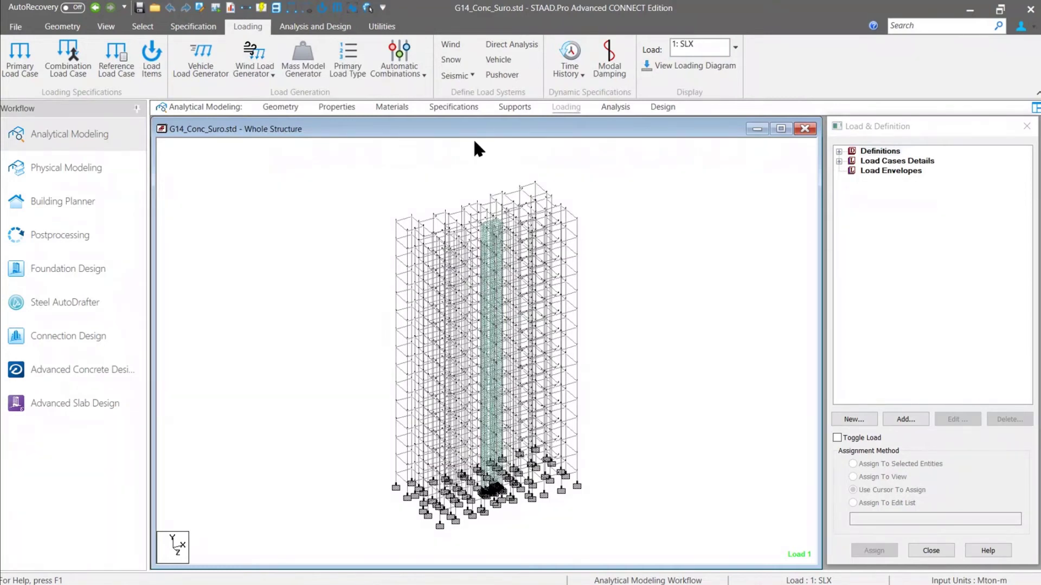
Step: Open a Pressure on Full Plate load item for 5 : DEAD LOAD, then close it without adding
{"action": "left_click", "coordinate": [839, 161]}
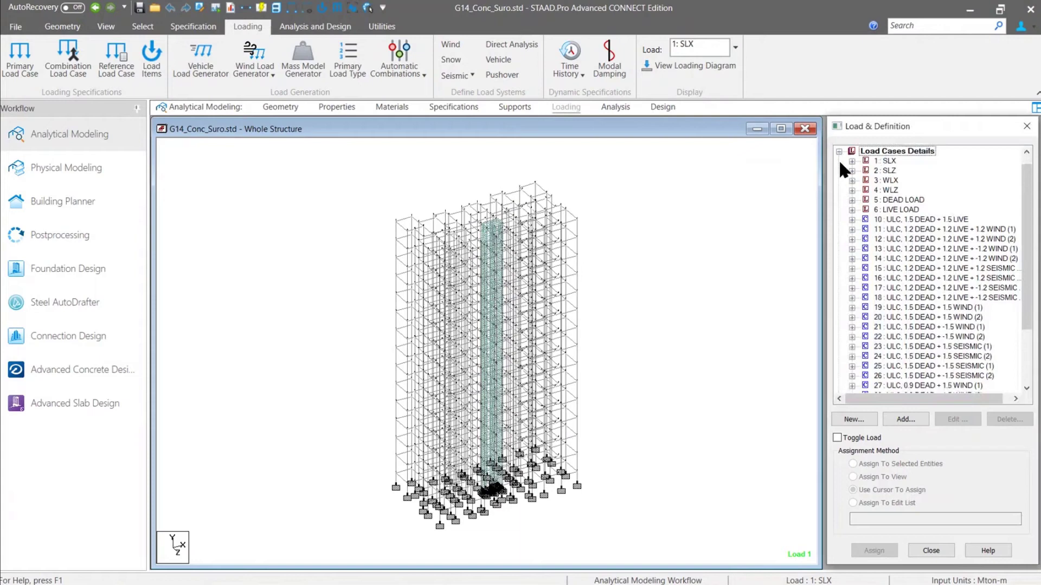
{"action": "left_click", "coordinate": [897, 201]}
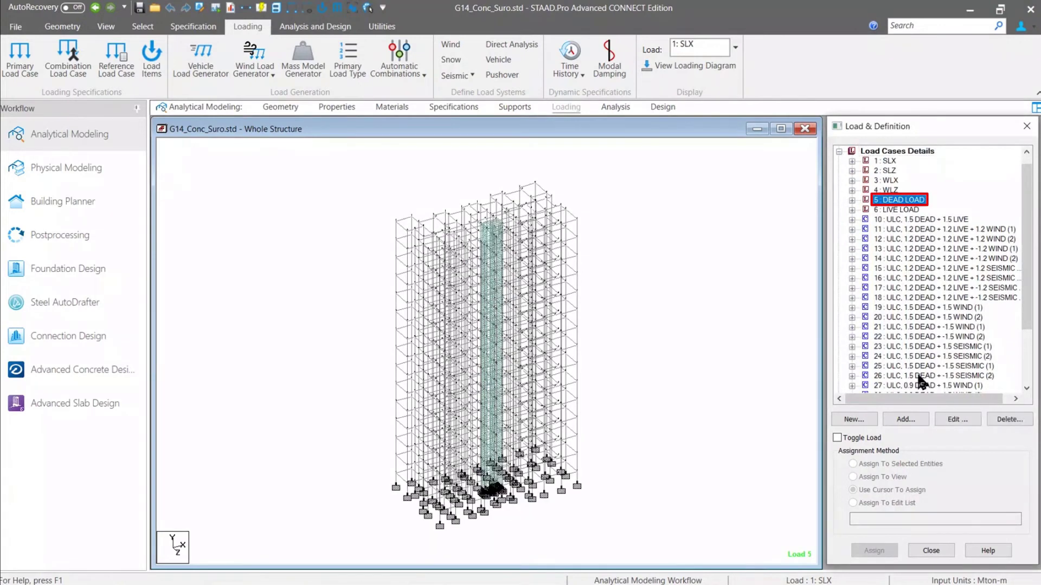
{"action": "left_click", "coordinate": [906, 418]}
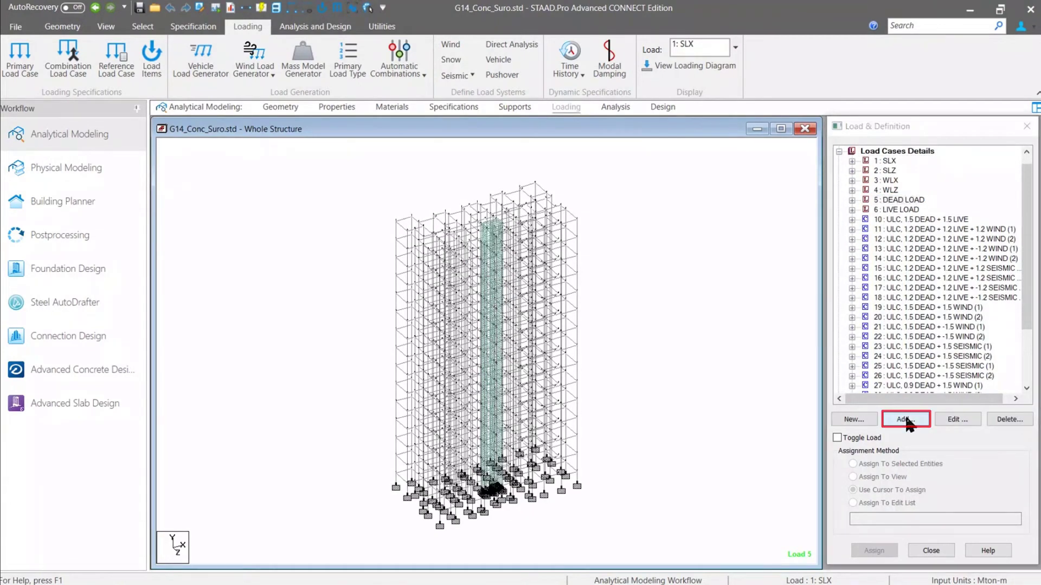
{"action": "left_click", "coordinate": [298, 219]}
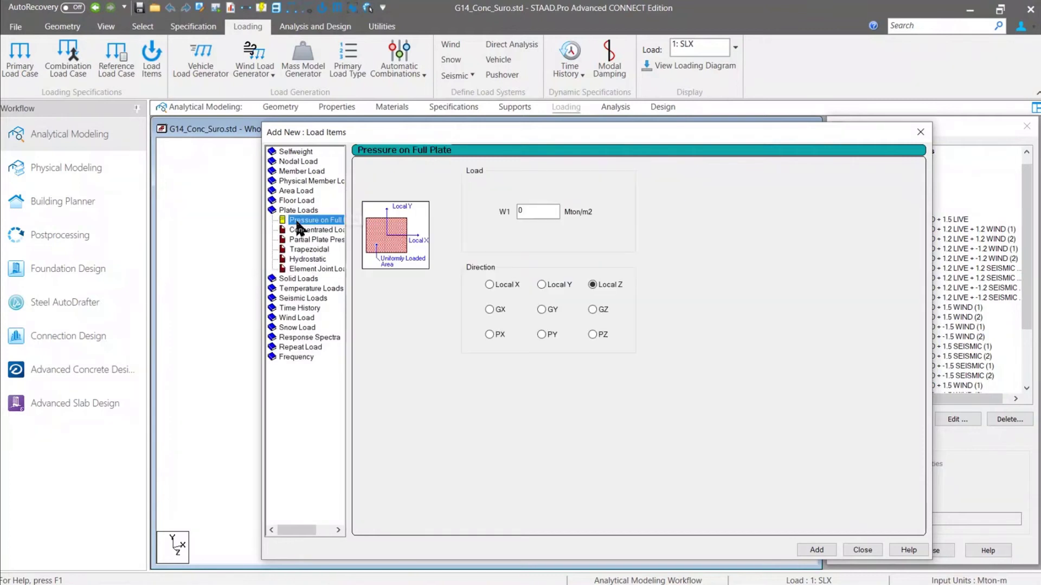
{"action": "left_click", "coordinate": [921, 133]}
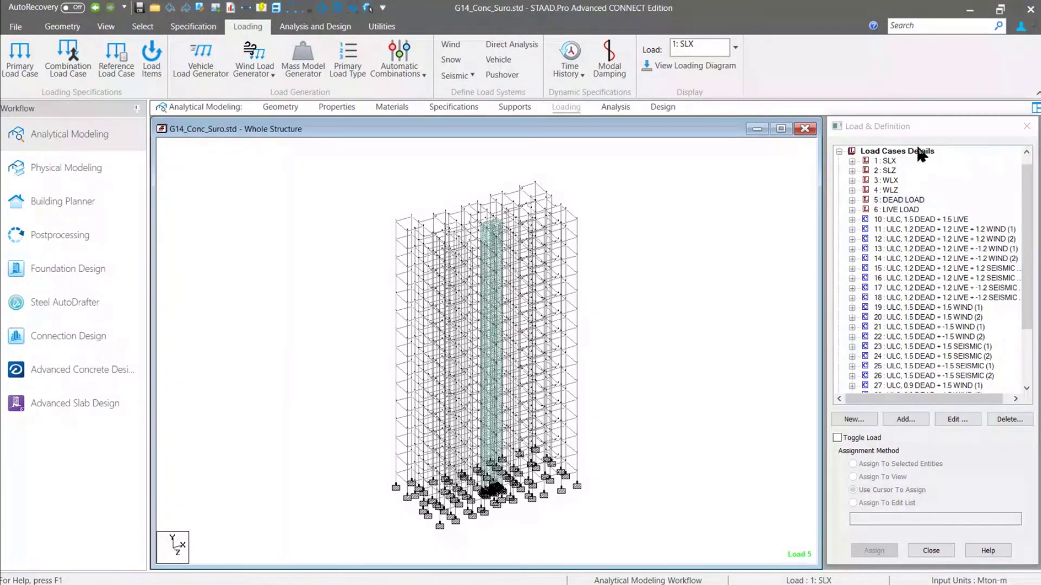
Step: Minimize STAAD.Pro to reveal the STAAD.Pro_Update 9.xlsx workbook in Excel
{"action": "left_click", "coordinate": [971, 13]}
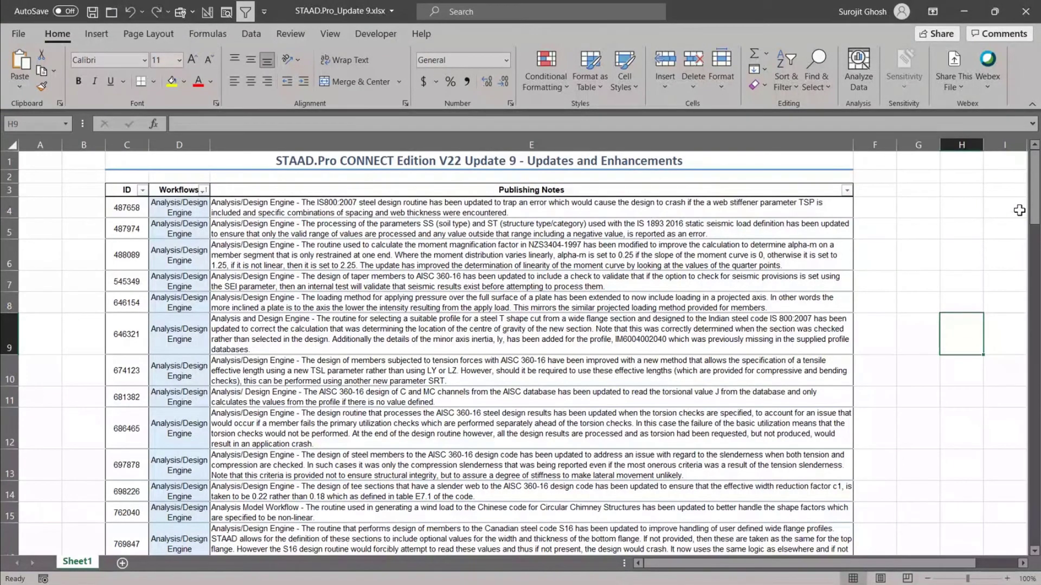
Step: Fill cells E7 (taper member note) and E12 (torsion check note) with yellow
{"action": "left_click_drag", "start_coordinate": [1035, 212], "coordinate": [1037, 266]}
{"action": "scroll", "coordinate": [514, 265], "scroll_direction": "up", "scroll_amount": 3}
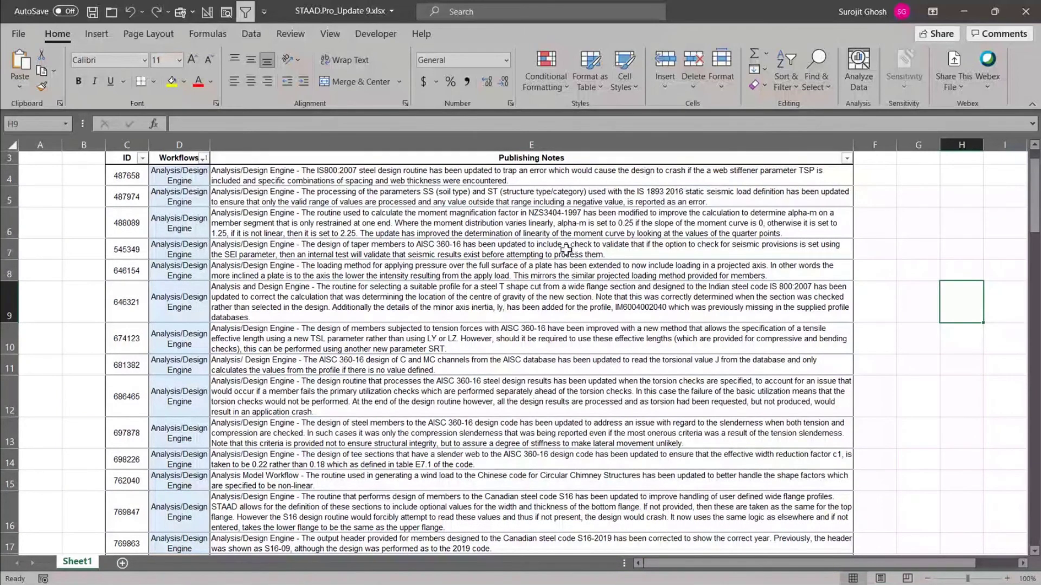
{"action": "left_click", "coordinate": [575, 246]}
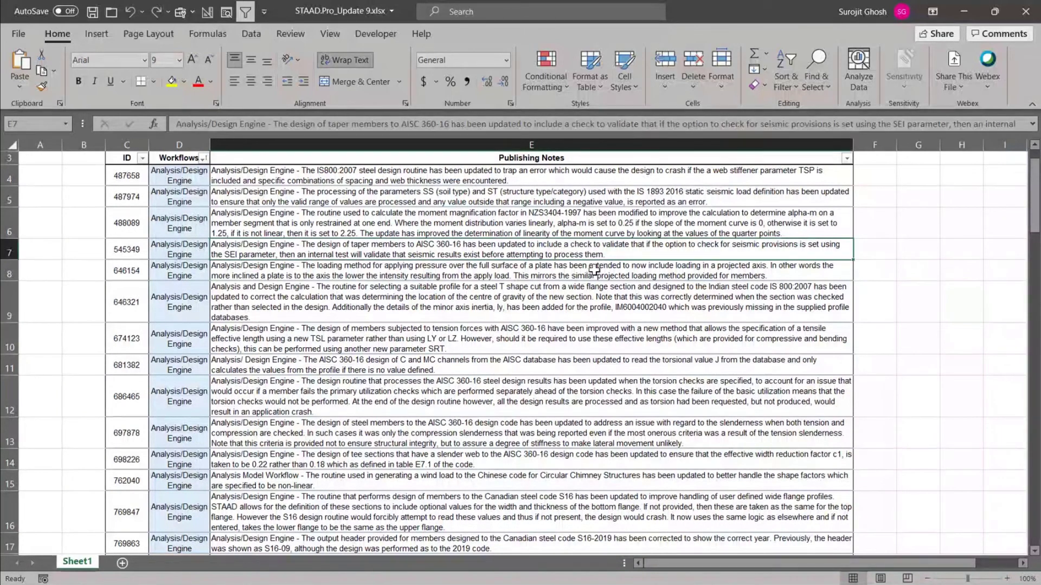
{"action": "left_click", "coordinate": [170, 79]}
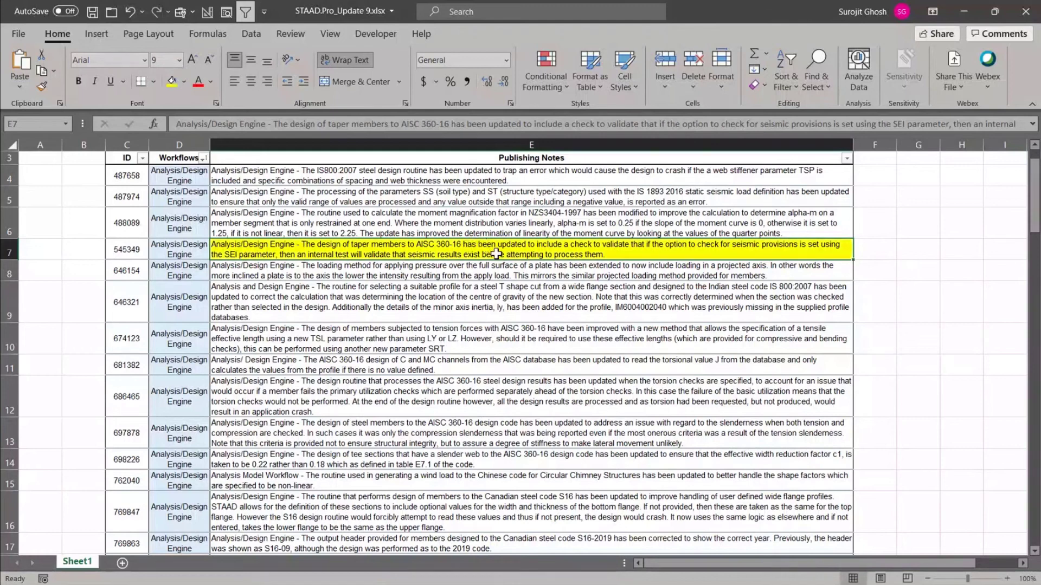
{"action": "left_click", "coordinate": [455, 399]}
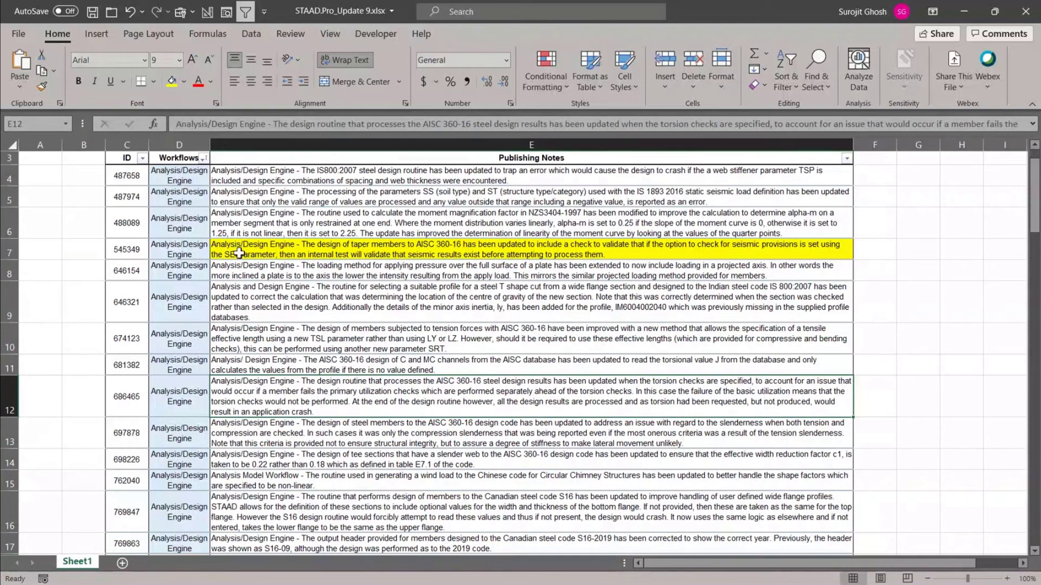
{"action": "left_click", "coordinate": [171, 81]}
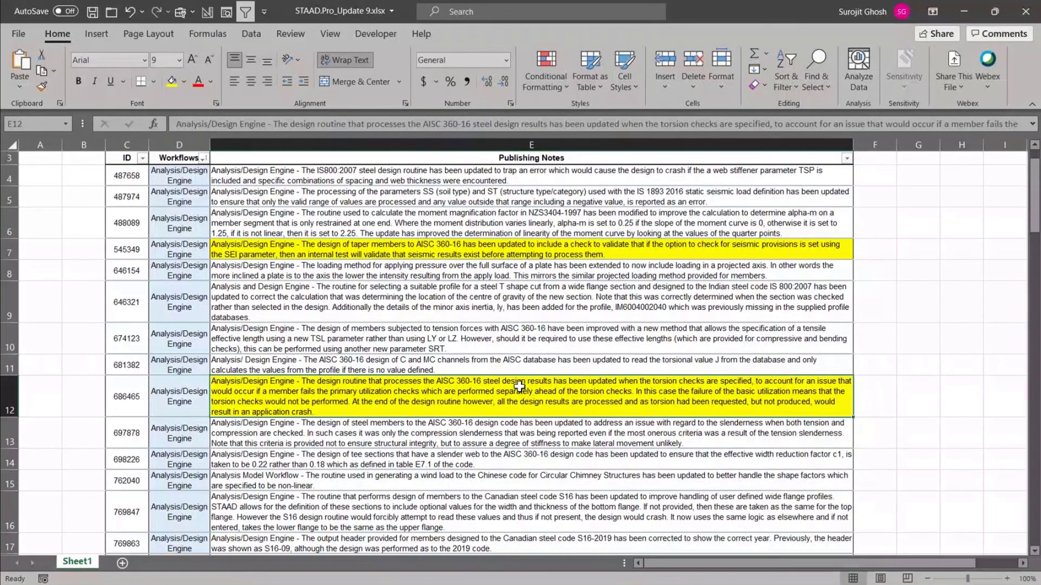
{"action": "scroll", "coordinate": [519, 386], "scroll_direction": "down", "scroll_amount": 5}
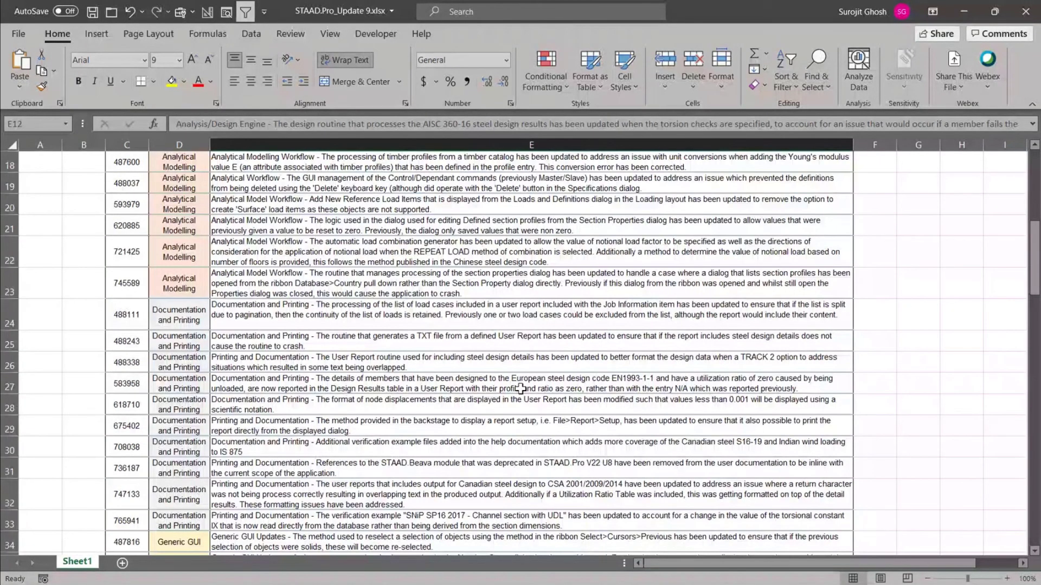
{"action": "scroll", "coordinate": [519, 386], "scroll_direction": "down", "scroll_amount": 9}
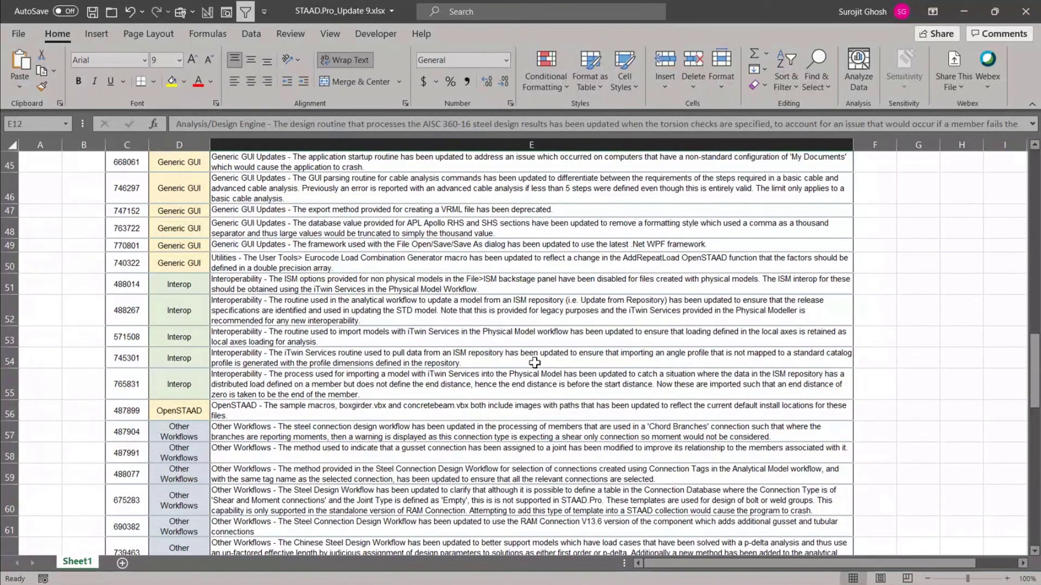
{"action": "scroll", "coordinate": [534, 362], "scroll_direction": "down", "scroll_amount": 1}
{"action": "scroll", "coordinate": [532, 361], "scroll_direction": "down", "scroll_amount": 4}
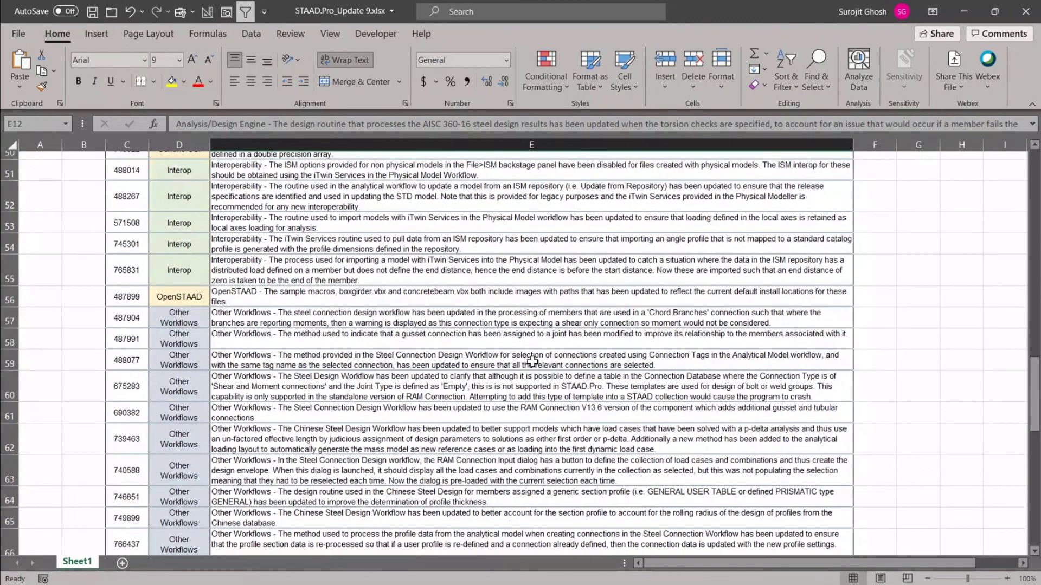